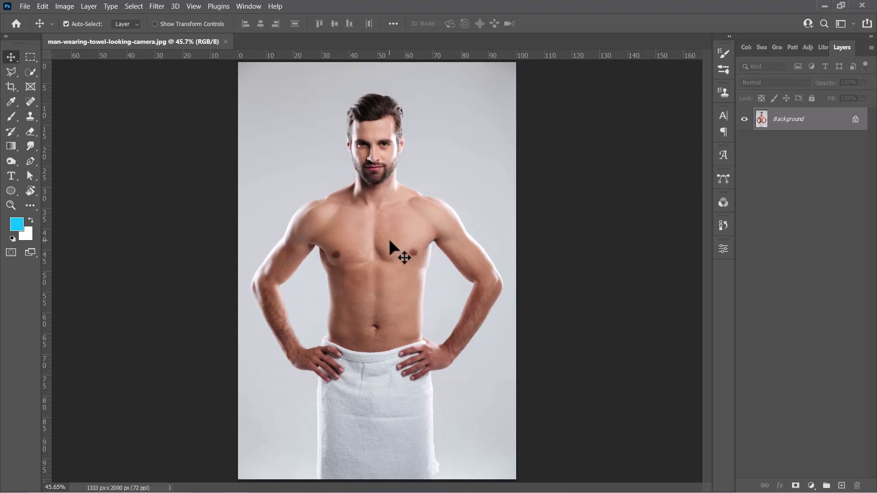
# - Place the black T-shirt image as an embedded layer and drag it onto the man's torso
pyautogui.hotkey('alt', 'f')
pyautogui.press('l')
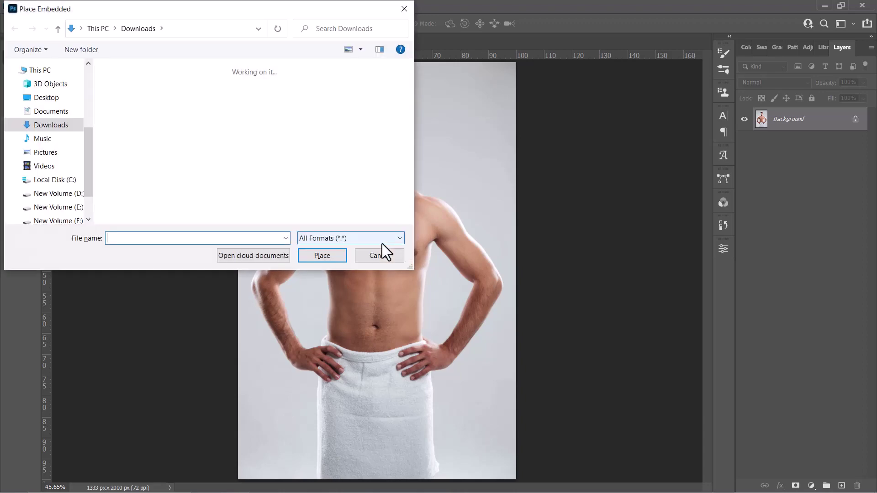
pyautogui.doubleClick(119, 94)
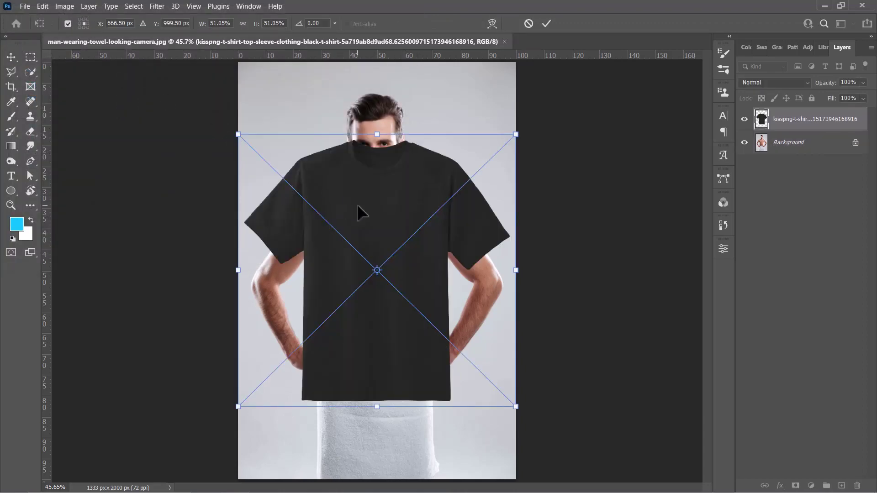
pyautogui.moveTo(358, 211)
pyautogui.mouseDown()
pyautogui.moveTo(361, 249)
pyautogui.moveTo(421, 264)
pyautogui.moveTo(511, 245)
pyautogui.moveTo(392, 246)
pyautogui.moveTo(277, 269)
pyautogui.moveTo(331, 270)
pyautogui.moveTo(211, 308)
pyautogui.mouseUp()
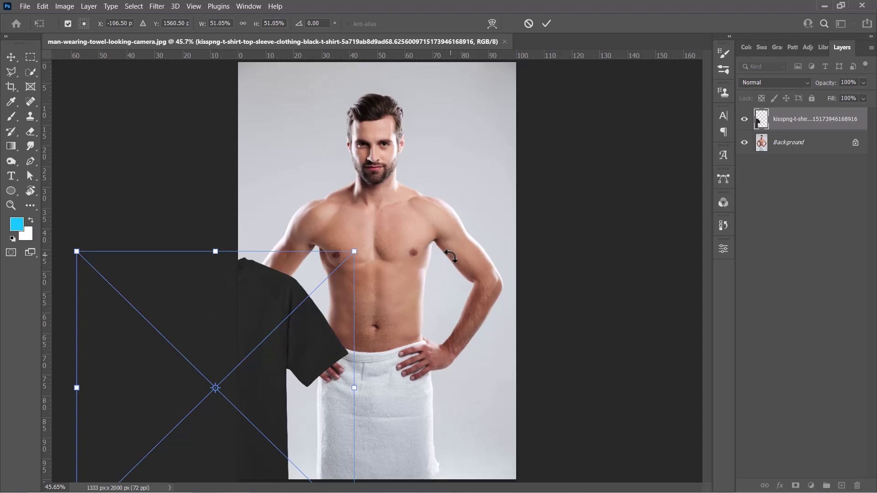
pyautogui.moveTo(263, 314)
pyautogui.mouseDown()
pyautogui.moveTo(348, 315)
pyautogui.moveTo(415, 229)
pyautogui.moveTo(418, 237)
pyautogui.mouseUp()
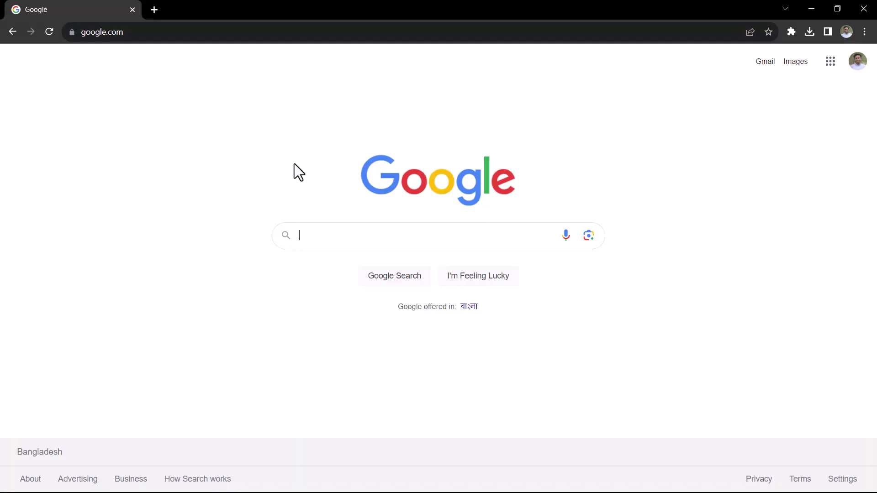
# - Search Google for 'adobe firefly' using the autocomplete suggestion and review the results
pyautogui.click(330, 235)
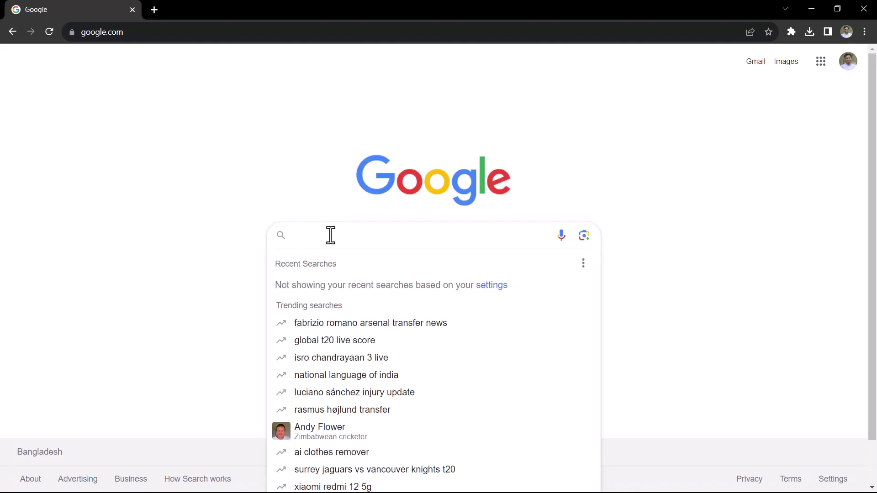
pyautogui.write('ado')
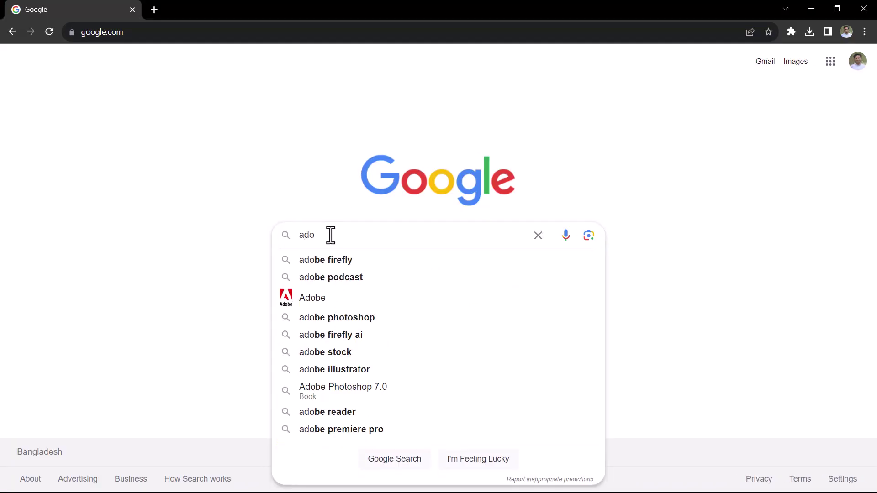
pyautogui.click(324, 258)
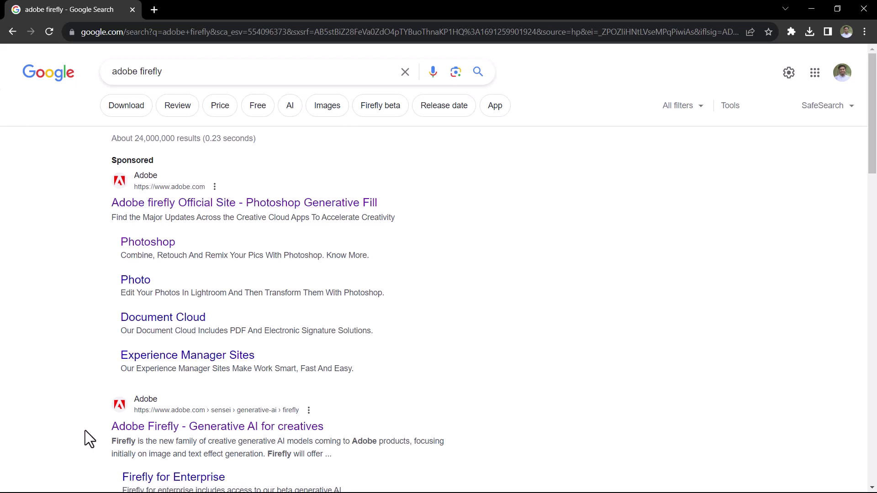
pyautogui.moveTo(100, 429); pyautogui.dragTo(336, 425)
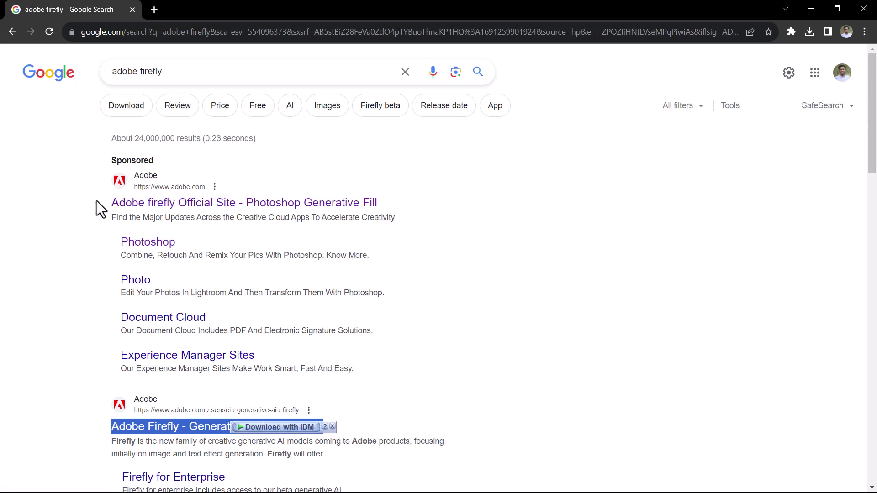
pyautogui.moveTo(97, 203); pyautogui.dragTo(421, 200)
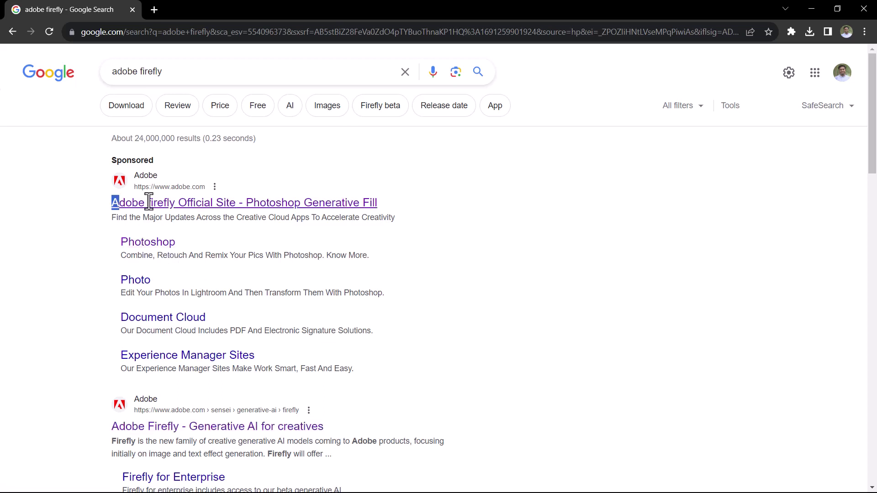
pyautogui.click(421, 199)
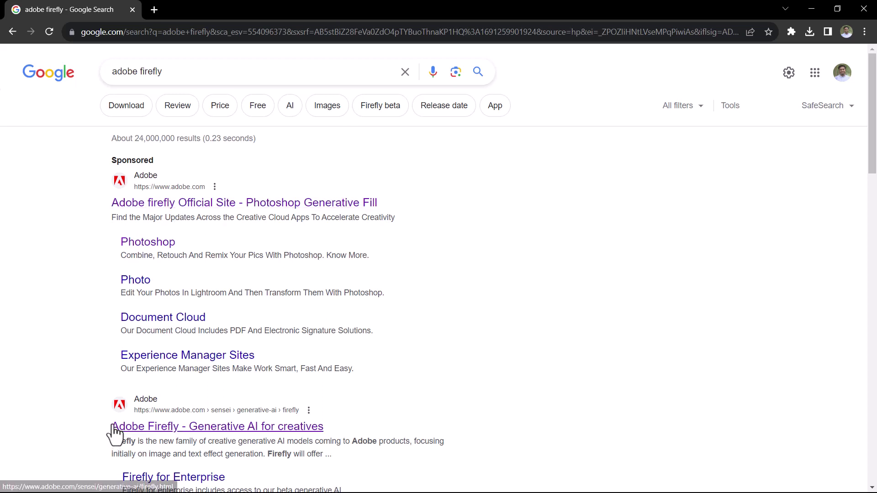
# - Open the 'Adobe Firefly - Generative AI for creatives' page and launch Create with Firefly for Generative fill
pyautogui.click(211, 428)
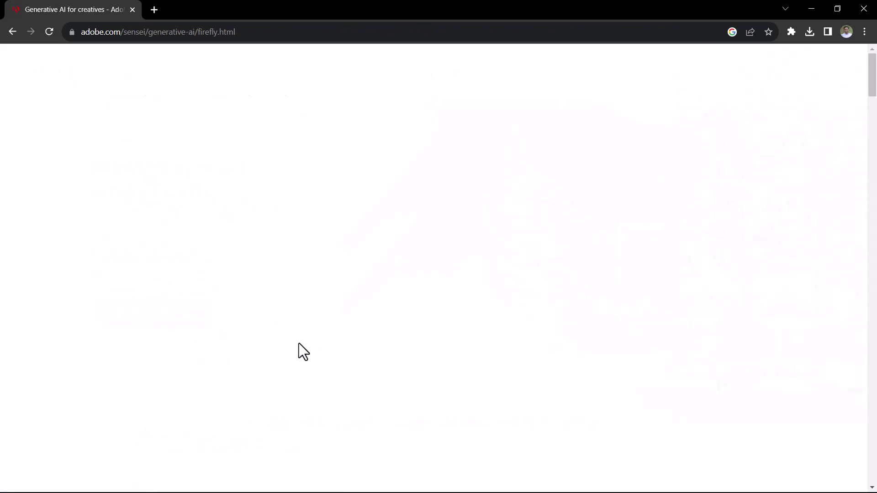
pyautogui.scroll(-3, 299, 344)
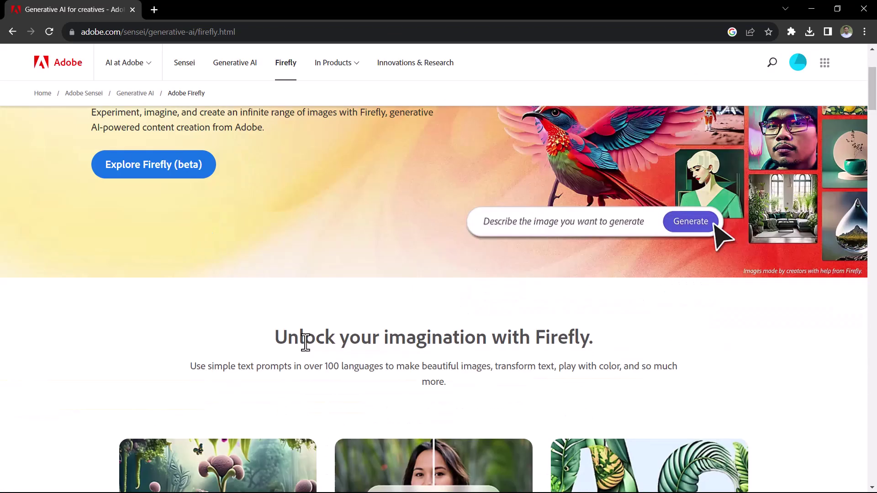
pyautogui.scroll(-5, 301, 340)
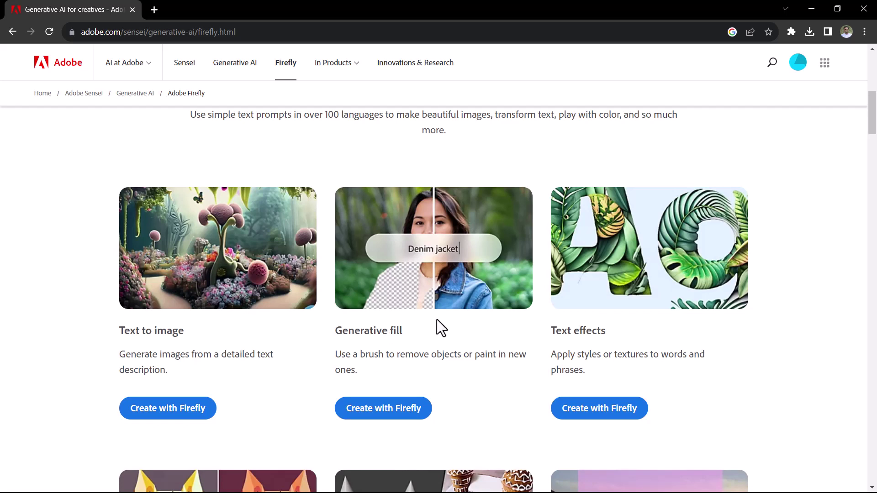
pyautogui.click(373, 411)
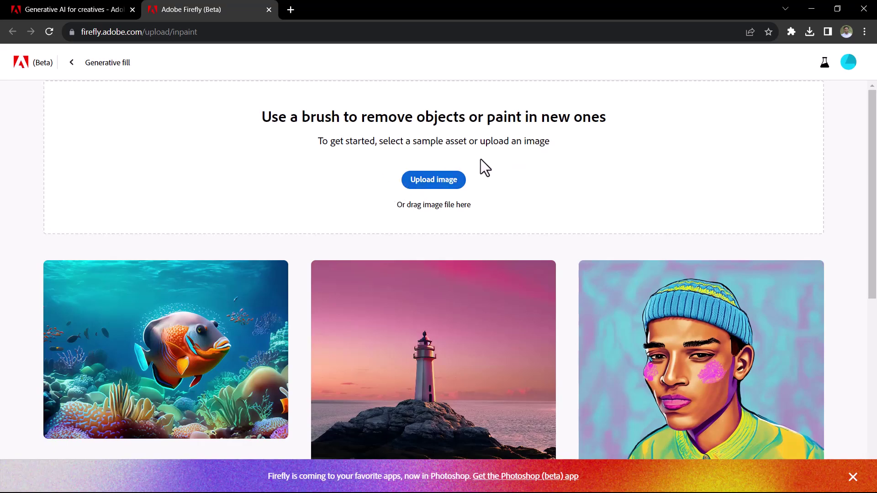
# - Upload man-wearing-towel-looking-camera.jpg into Generative fill
pyautogui.click(430, 178)
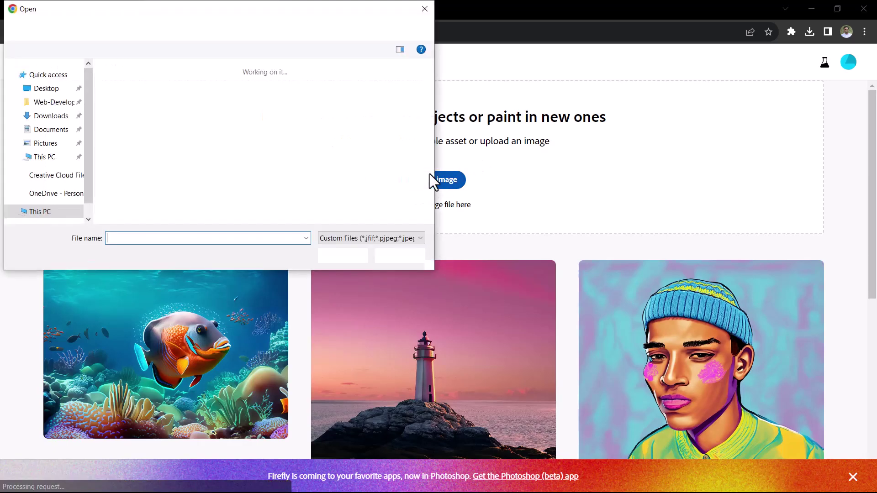
pyautogui.doubleClick(208, 106)
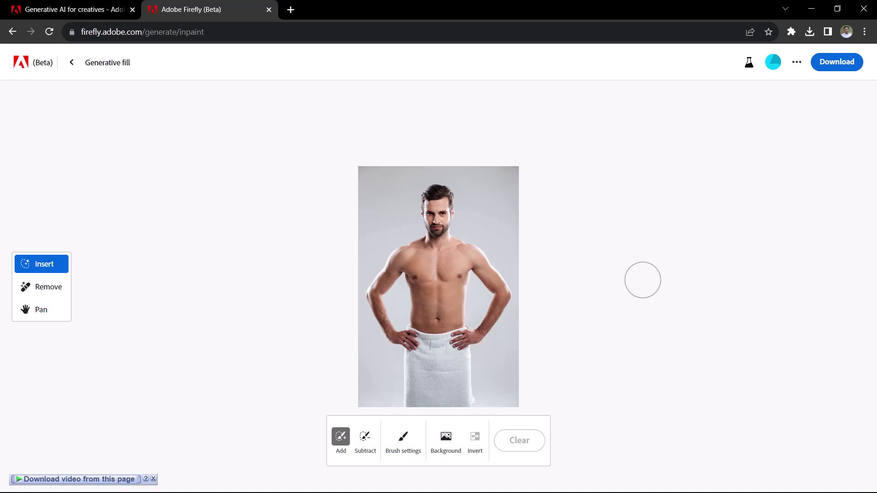
# - Brush in Add mode over the upper arm, chest and shoulders to mask a T-shirt shape
pyautogui.scroll(3, 642, 280)
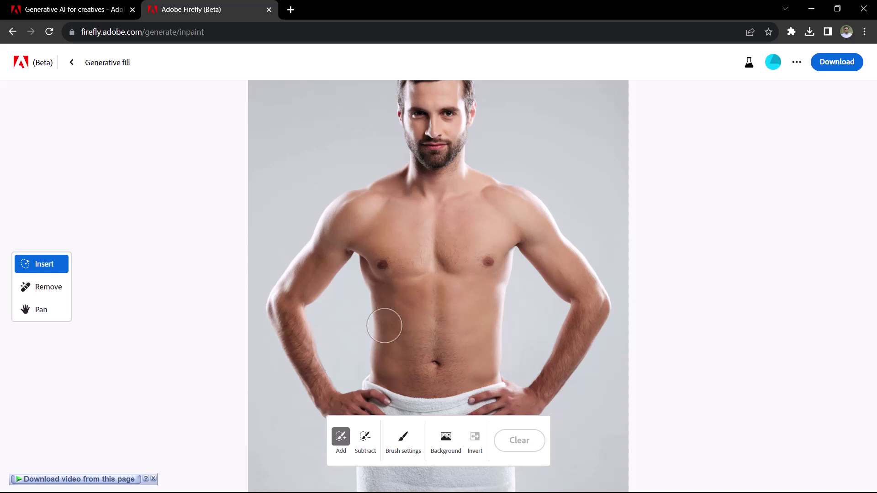
pyautogui.click(343, 437)
pyautogui.moveTo(328, 280)
pyautogui.mouseDown()
pyautogui.moveTo(309, 249)
pyautogui.moveTo(373, 275)
pyautogui.moveTo(466, 382)
pyautogui.moveTo(359, 198)
pyautogui.moveTo(401, 256)
pyautogui.moveTo(463, 193)
pyautogui.mouseUp()
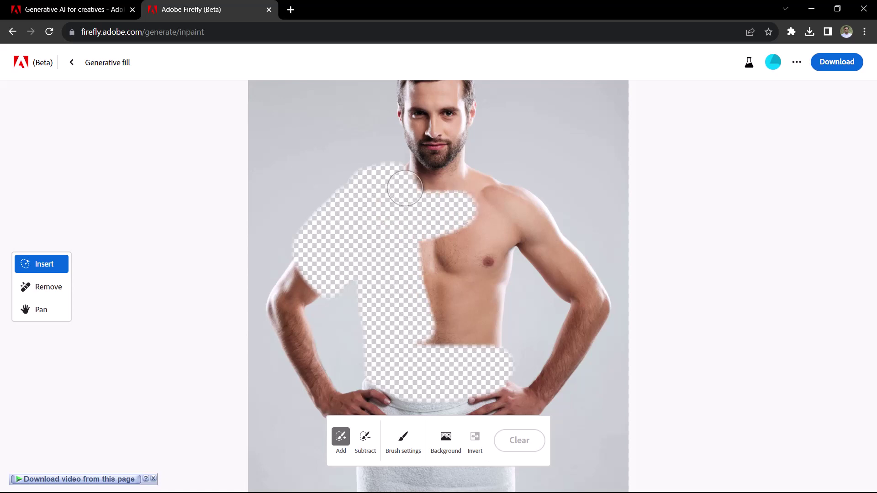
pyautogui.moveTo(462, 193)
pyautogui.mouseDown()
pyautogui.moveTo(540, 206)
pyautogui.moveTo(575, 270)
pyautogui.moveTo(555, 283)
pyautogui.moveTo(507, 219)
pyautogui.moveTo(462, 215)
pyautogui.moveTo(513, 201)
pyautogui.moveTo(484, 178)
pyautogui.moveTo(529, 199)
pyautogui.moveTo(466, 211)
pyautogui.moveTo(416, 329)
pyautogui.moveTo(439, 243)
pyautogui.moveTo(461, 329)
pyautogui.moveTo(466, 252)
pyautogui.moveTo(460, 356)
pyautogui.moveTo(501, 227)
pyautogui.moveTo(495, 353)
pyautogui.moveTo(502, 223)
pyautogui.moveTo(462, 176)
pyautogui.moveTo(464, 183)
pyautogui.moveTo(434, 187)
pyautogui.moveTo(400, 180)
pyautogui.mouseUp()
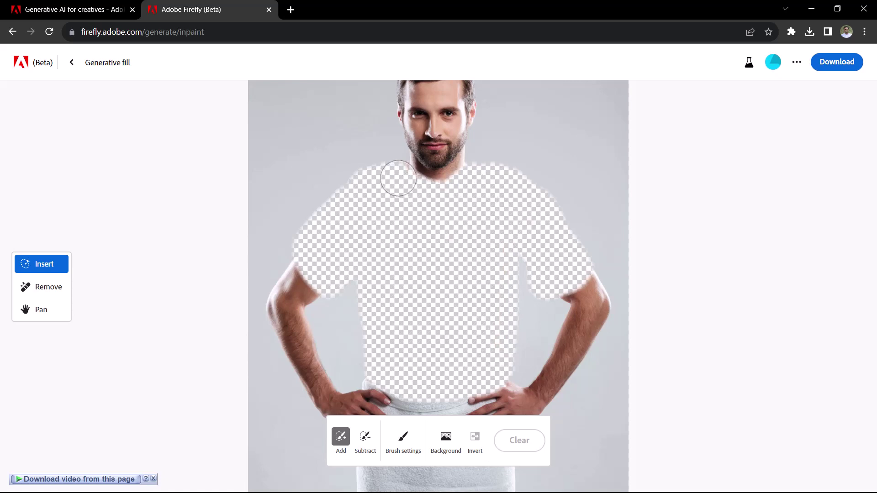
pyautogui.moveTo(398, 178); pyautogui.dragTo(405, 221)
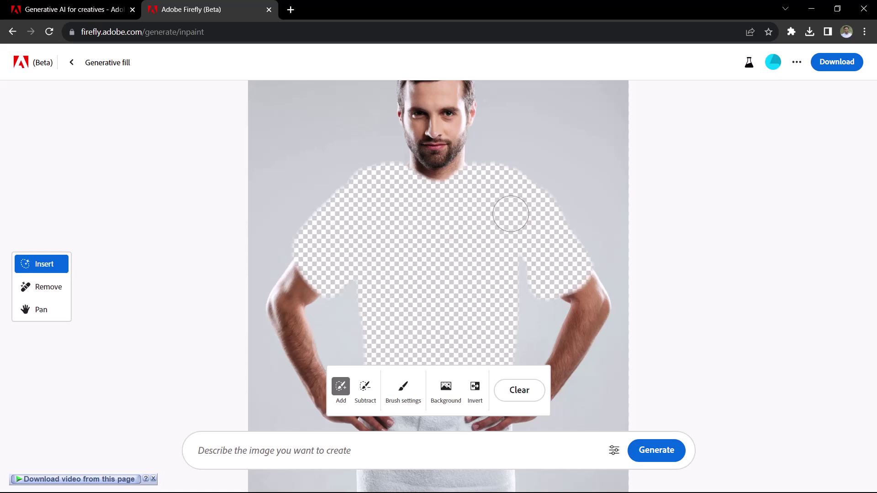
# - Enter the prompt 'tshirt' for the masked torso
pyautogui.click(250, 451)
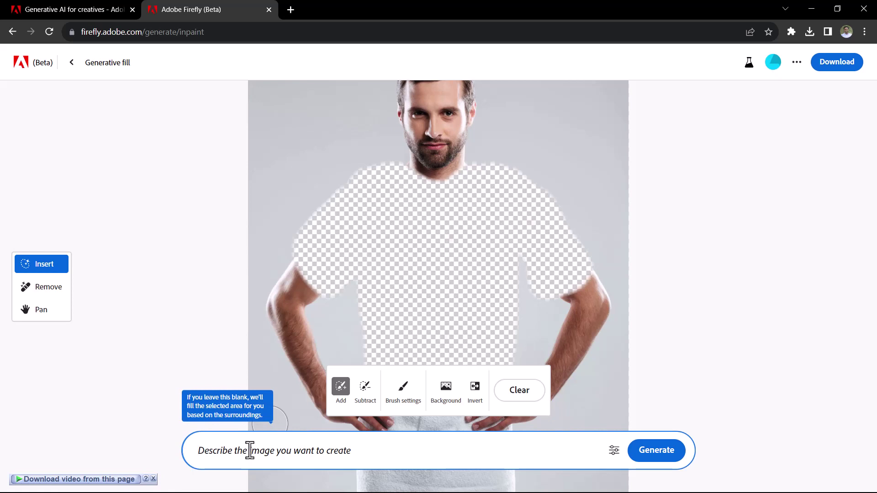
pyautogui.write('tshi')
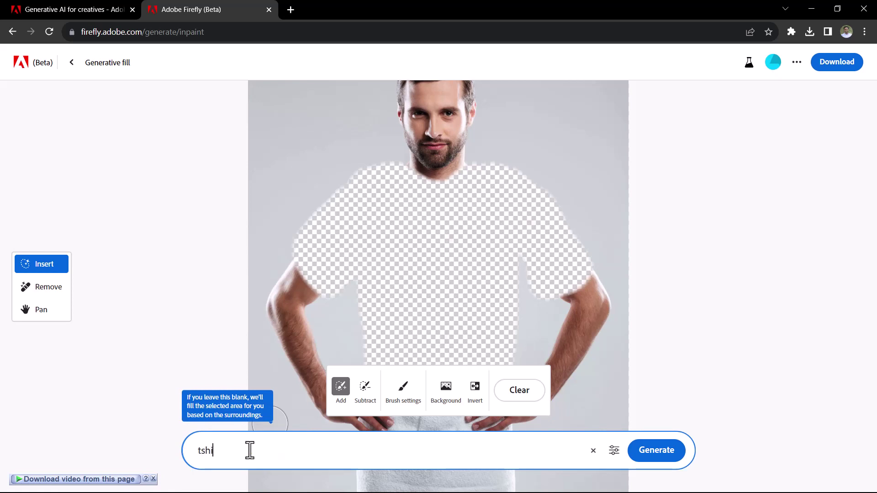
pyautogui.write('rt')
# - Generate T-shirt fills and compare the black-suspenders, grey-suspenders and plain white variations
pyautogui.click(663, 453)
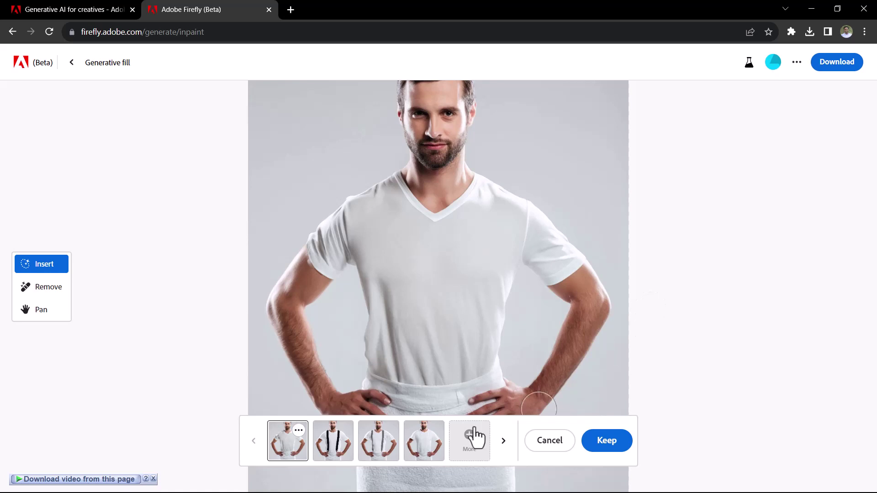
pyautogui.click(336, 443)
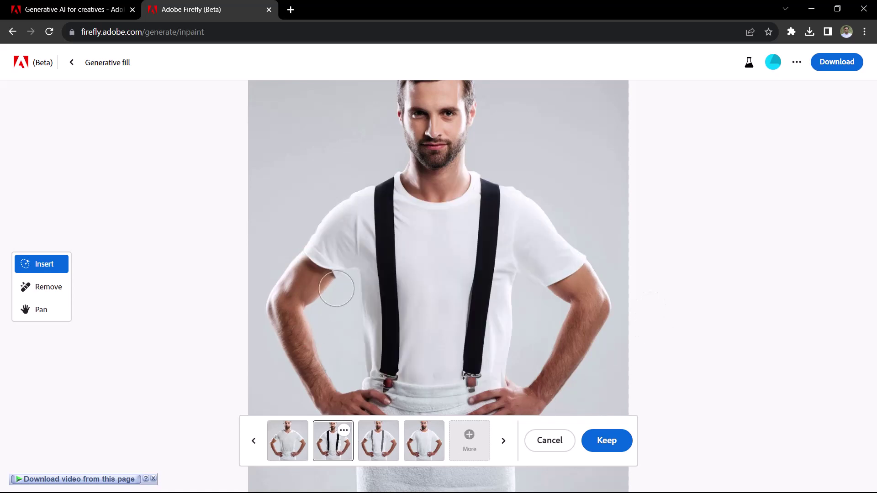
pyautogui.click(372, 454)
pyautogui.click(428, 453)
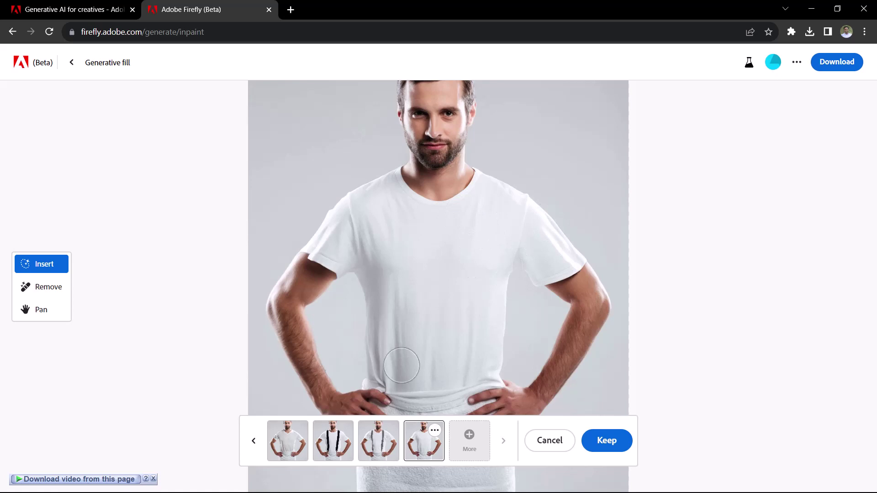
pyautogui.click(370, 452)
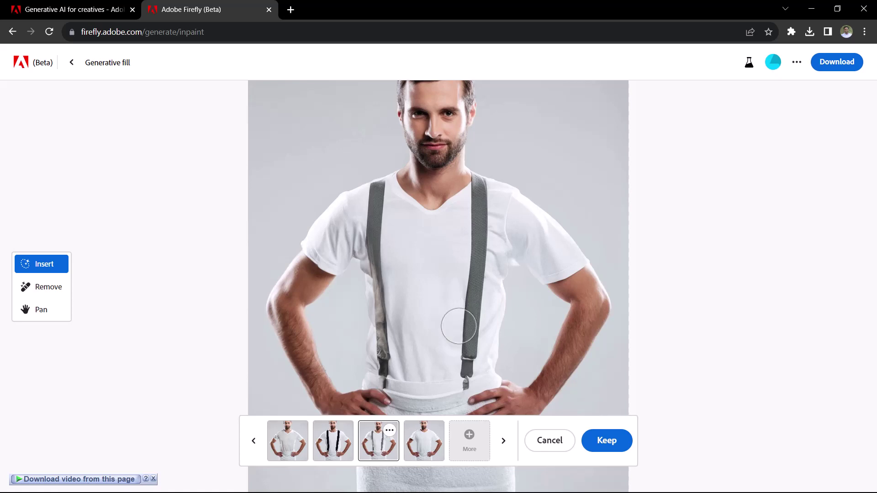
# - Generate more variations, compare them, and keep the white T-shirt with grey suspenders
pyautogui.click(458, 436)
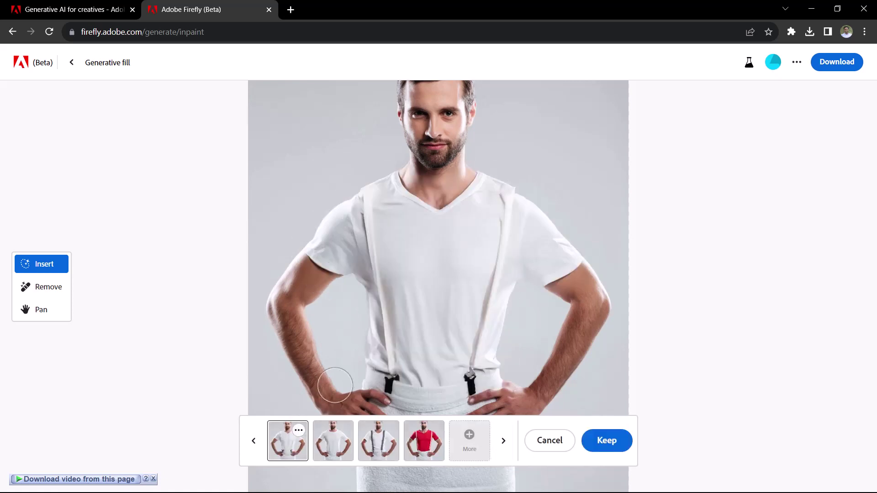
pyautogui.click(322, 451)
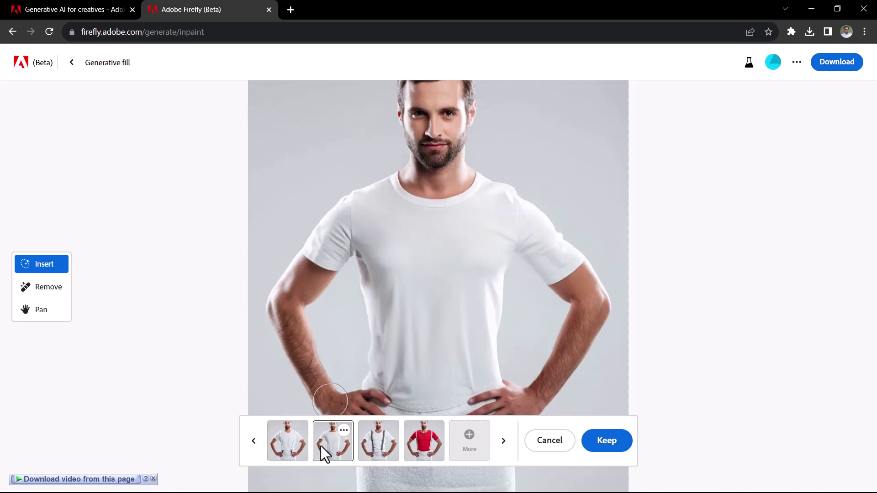
pyautogui.click(371, 442)
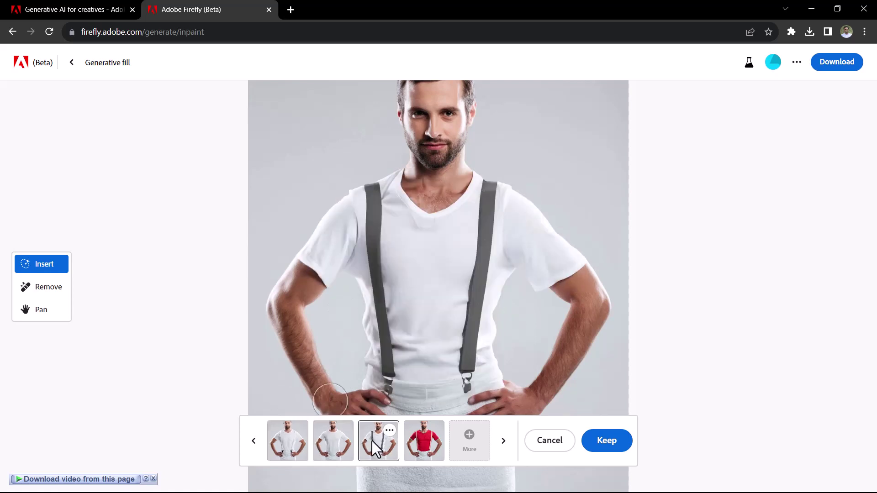
pyautogui.click(429, 444)
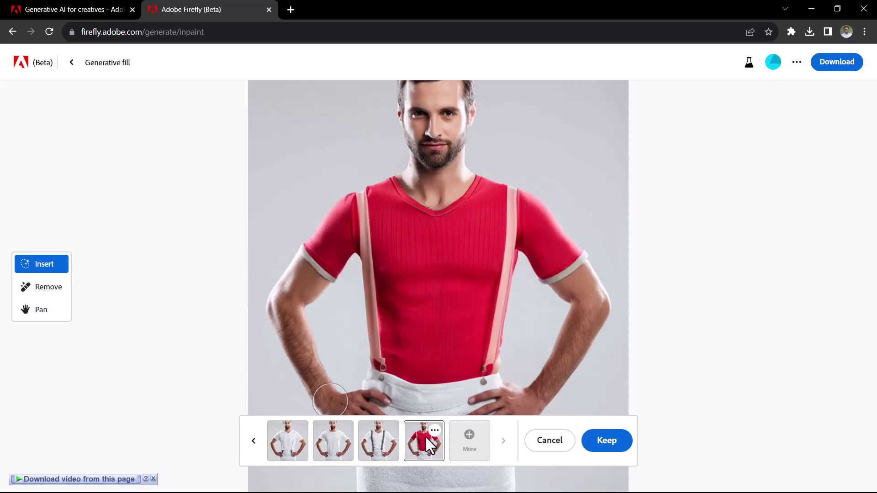
pyautogui.click(397, 446)
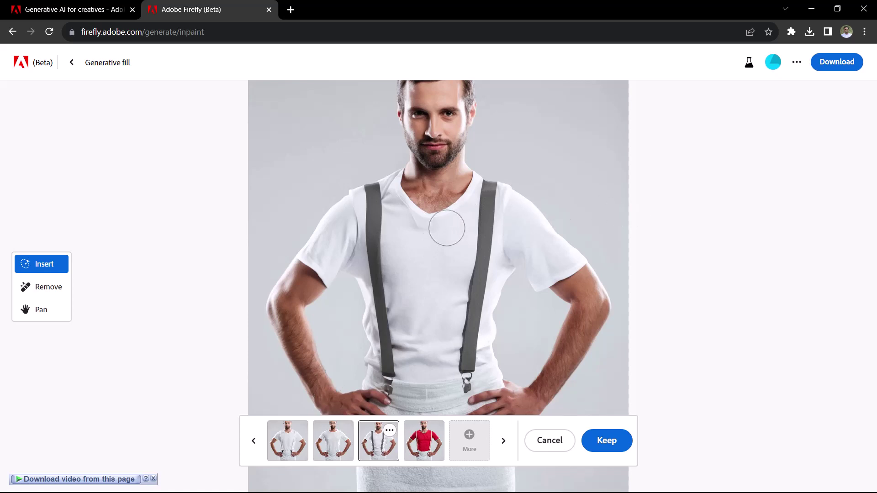
pyautogui.click(614, 438)
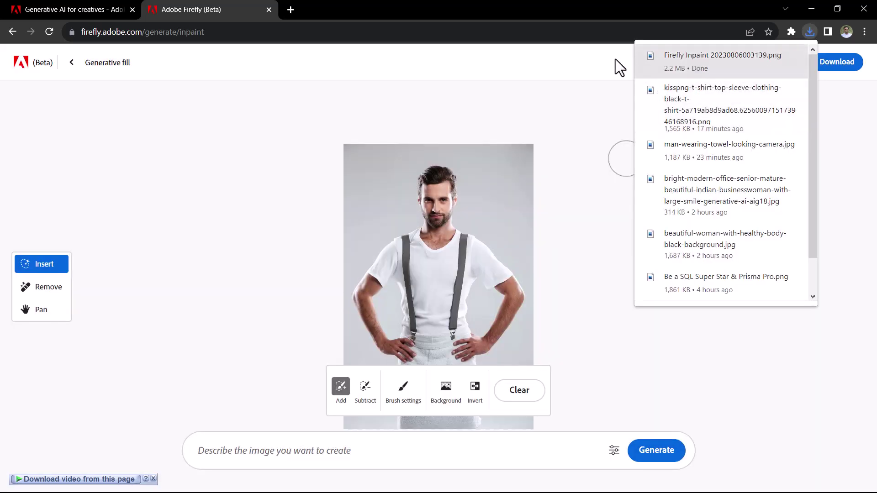
# - Open the downloaded Firefly Inpaint PNG from Chrome's downloads for viewing
pyautogui.click(687, 59)
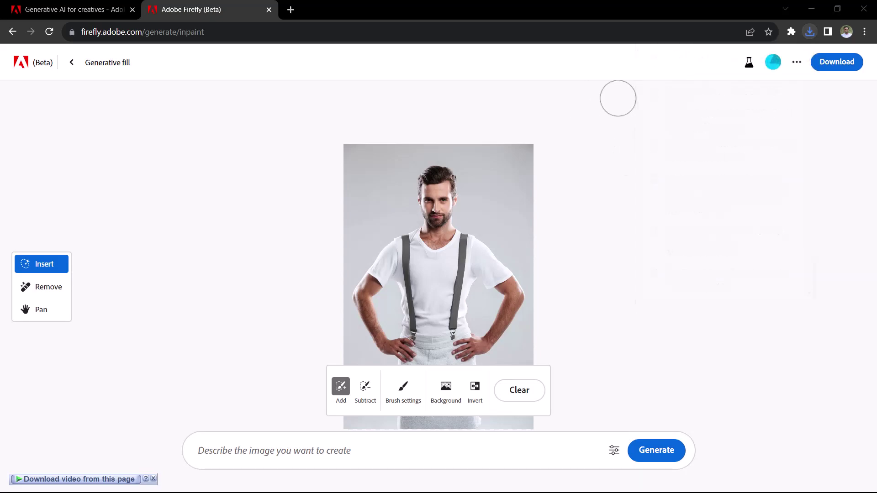